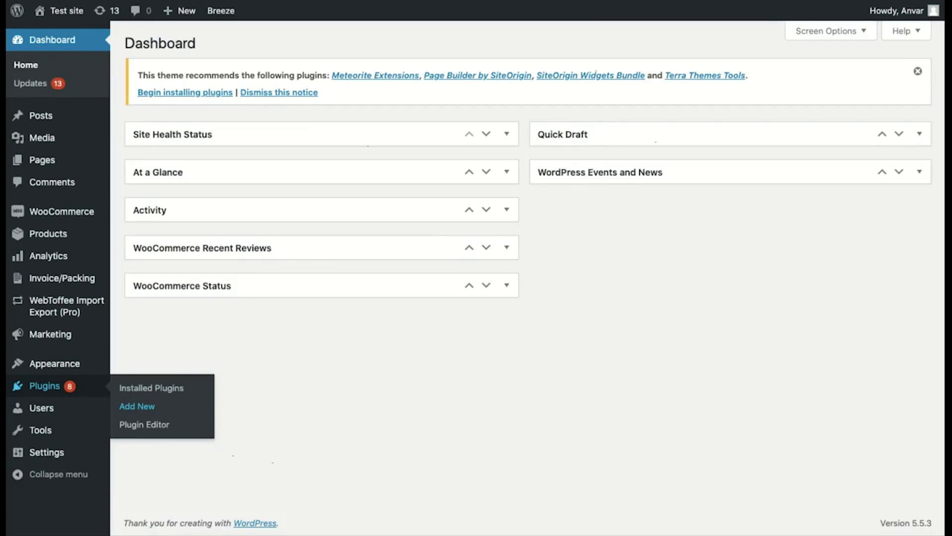
- Search Add New Plugins for 'WebToffee Social Login' and install Social Login for WordPress
left_click(136, 406)
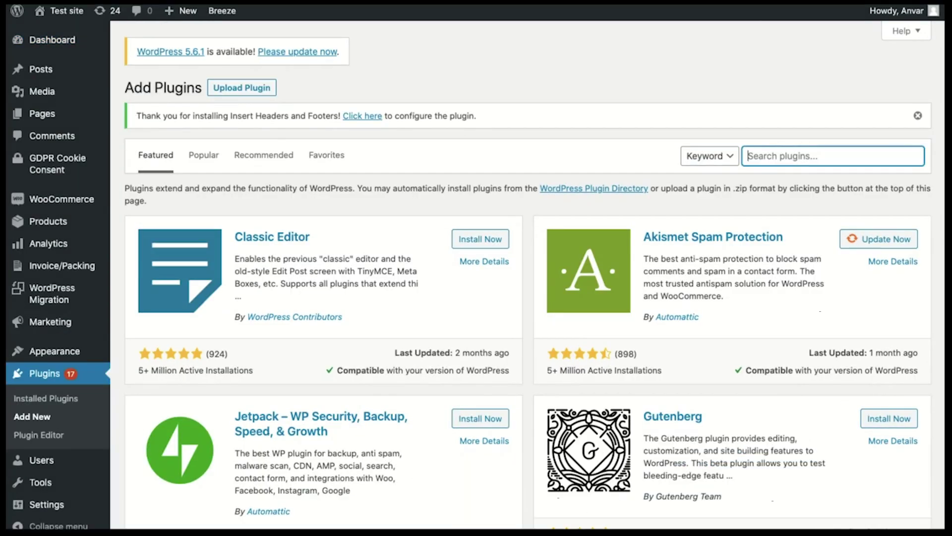
type("WebT")
type("offee S")
type("ocial ")
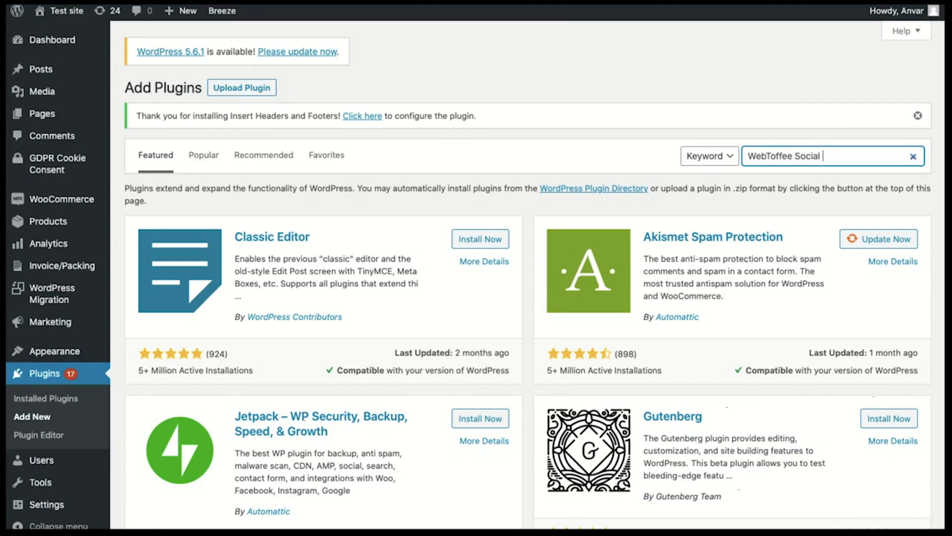
type("Login")
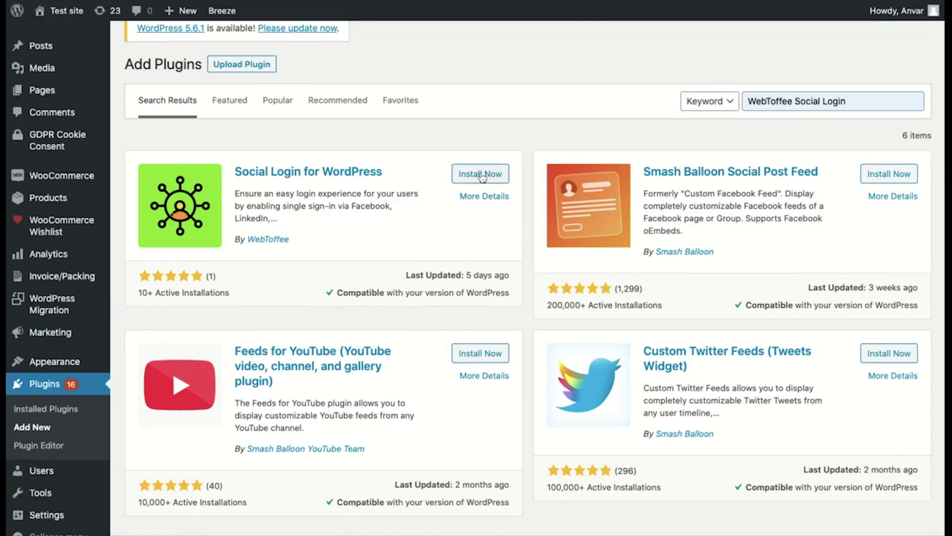
left_click(479, 175)
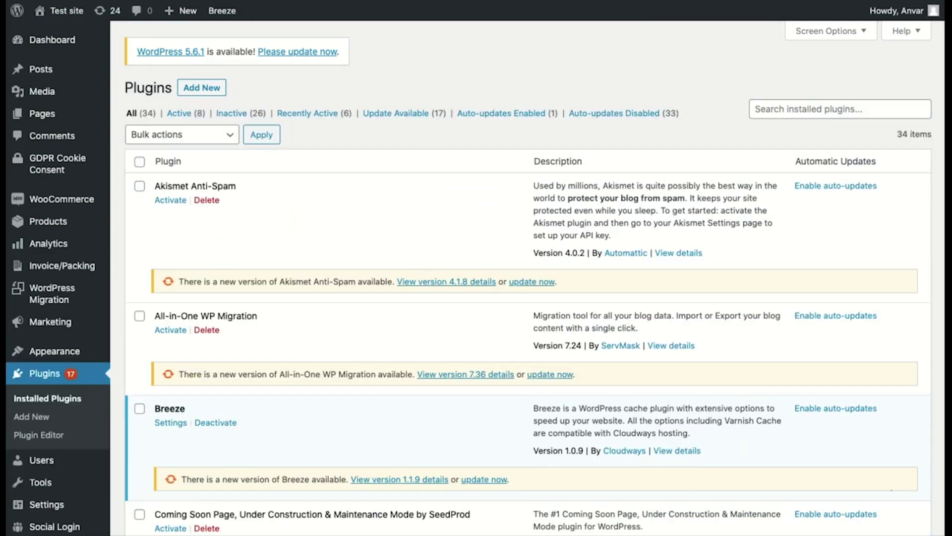
scroll(476, 277, "down", 2)
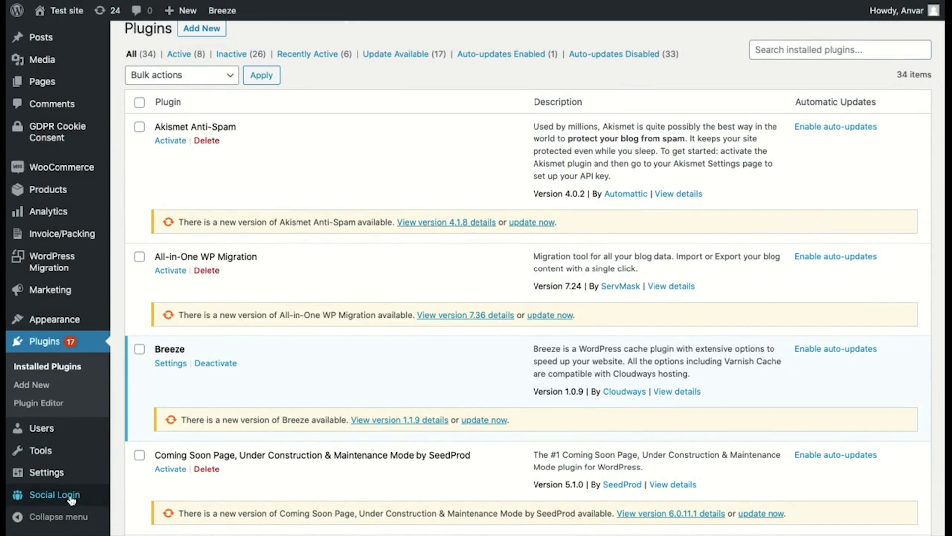
- Enable social login on WooCommerce login, registration and checkout pages plus Link Your Account, and save
left_click(55, 495)
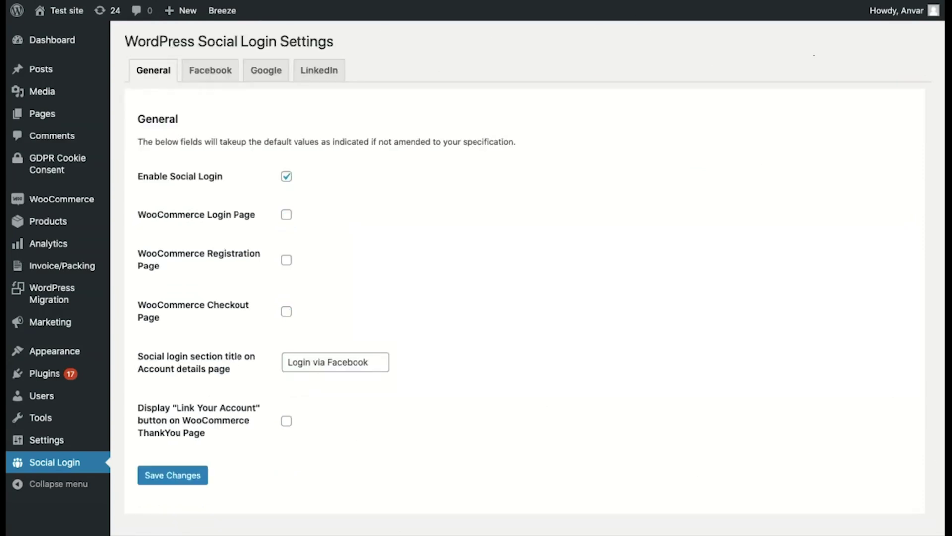
left_click(286, 215)
left_click(287, 263)
left_click(286, 313)
left_click(315, 383)
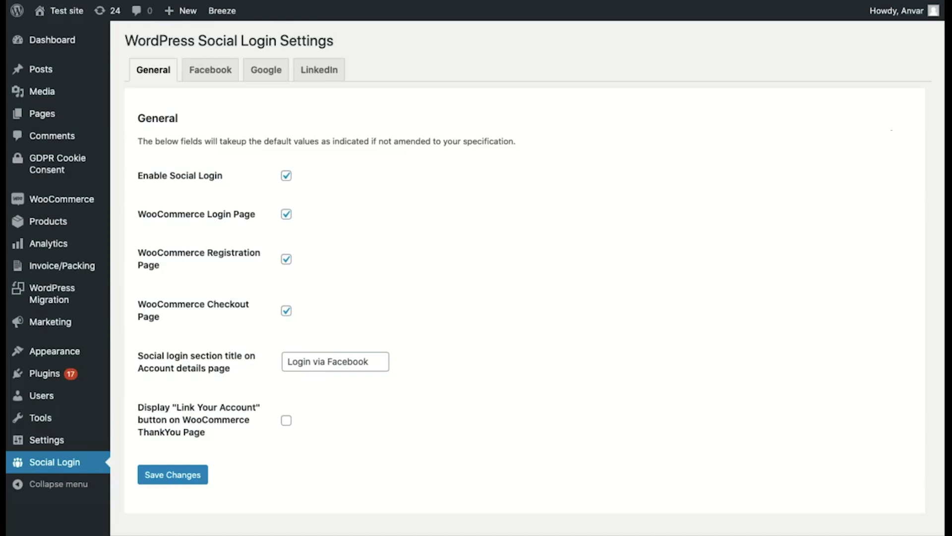
triple_click(315, 364)
left_click(288, 422)
left_click(189, 479)
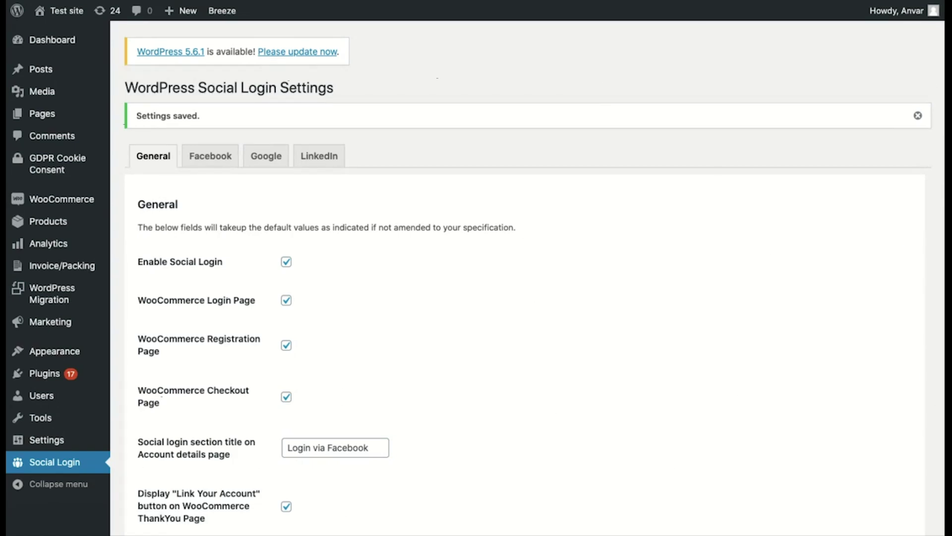
- Review the Facebook login fields and save with Facebook login enabled, credentials left empty
left_click(206, 167)
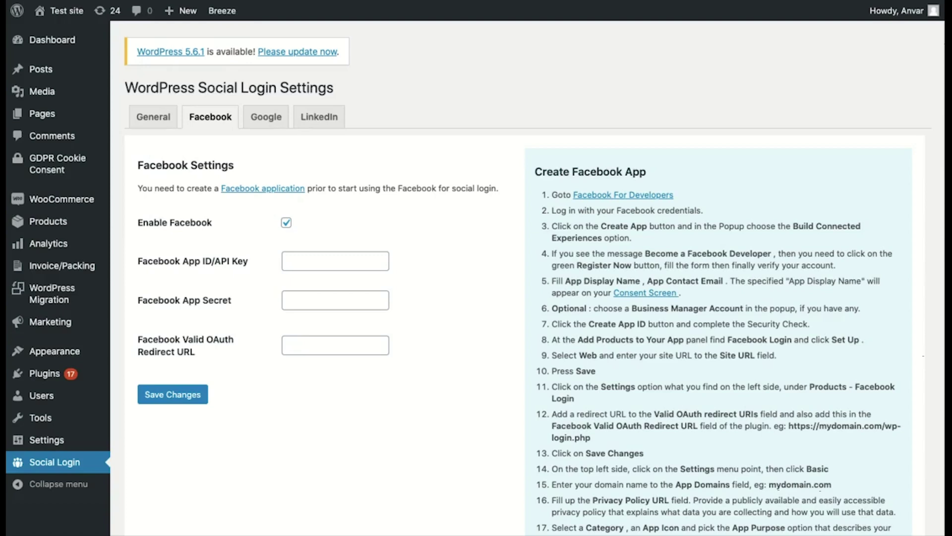
scroll(534, 278, "down", 3)
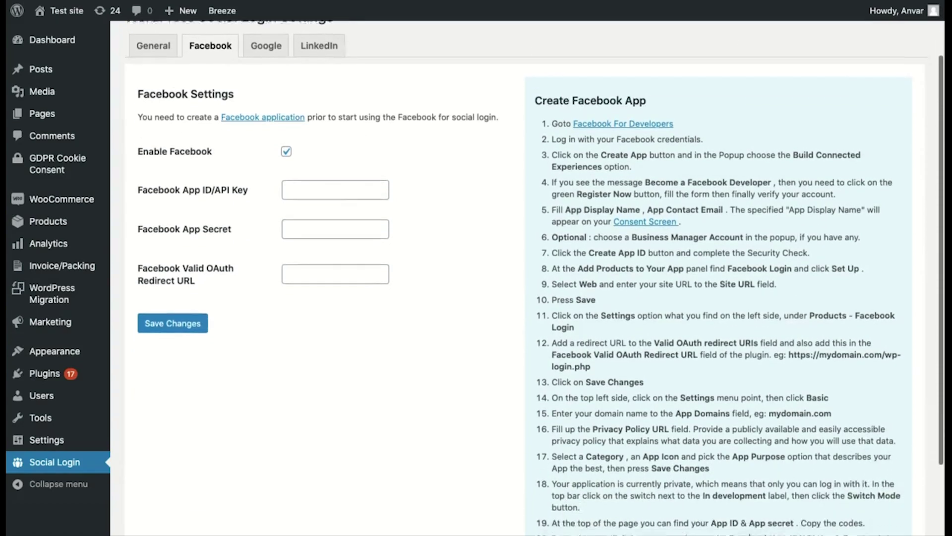
scroll(534, 278, "down", 2)
scroll(534, 277, "down", 1)
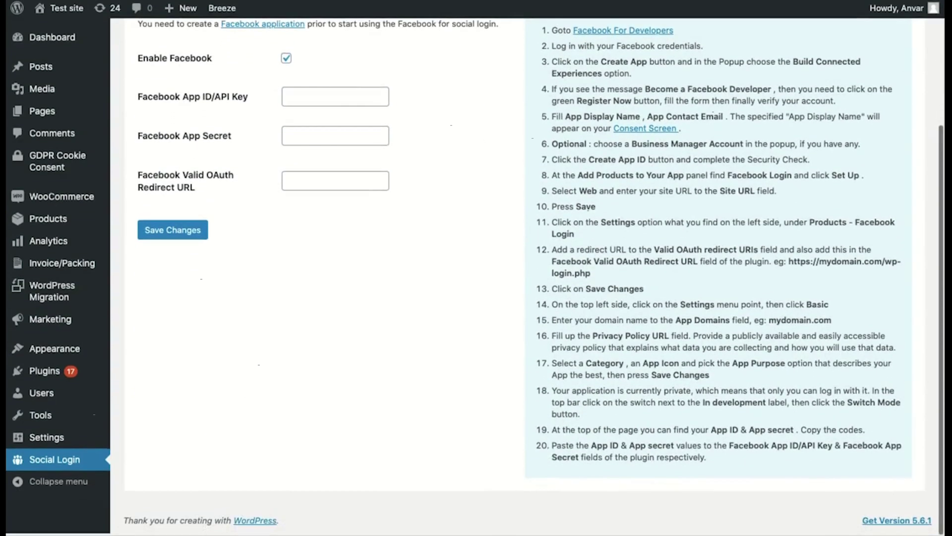
scroll(534, 277, "up", 3)
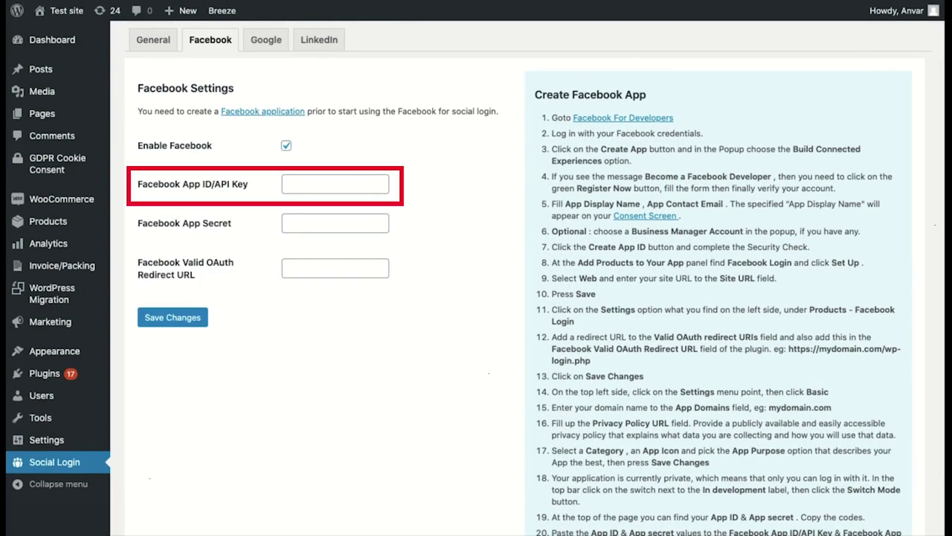
scroll(528, 277, "down", 2)
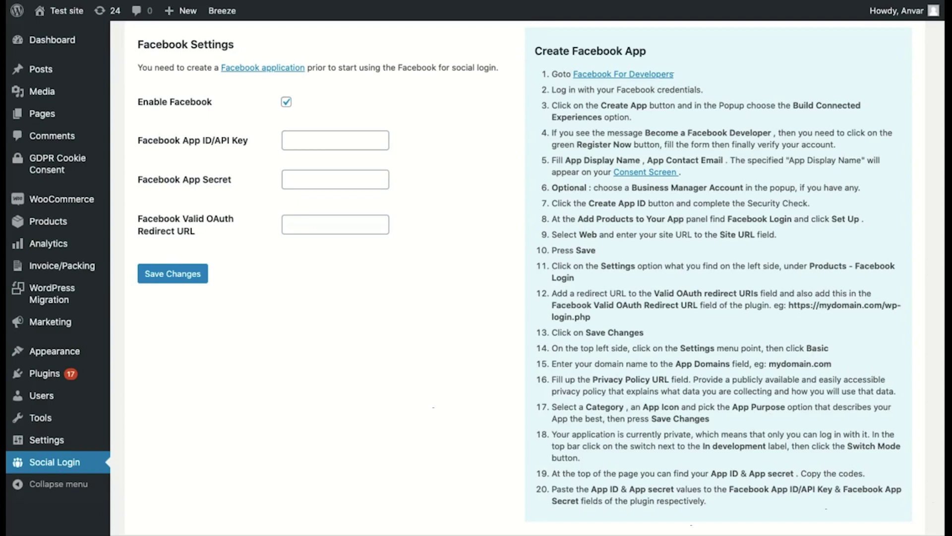
left_click(173, 276)
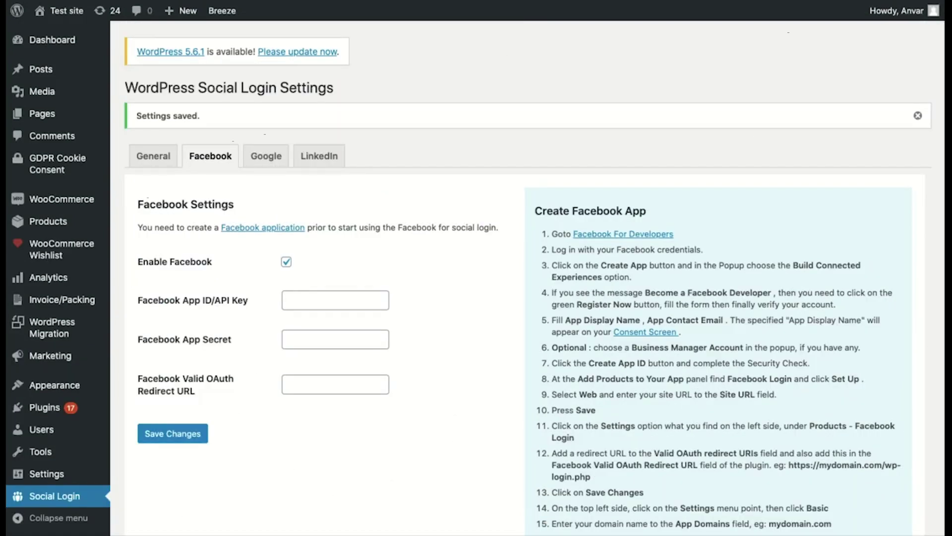
- Save the Google login settings with Google enabled, leaving App ID, secret and callback empty
left_click(266, 165)
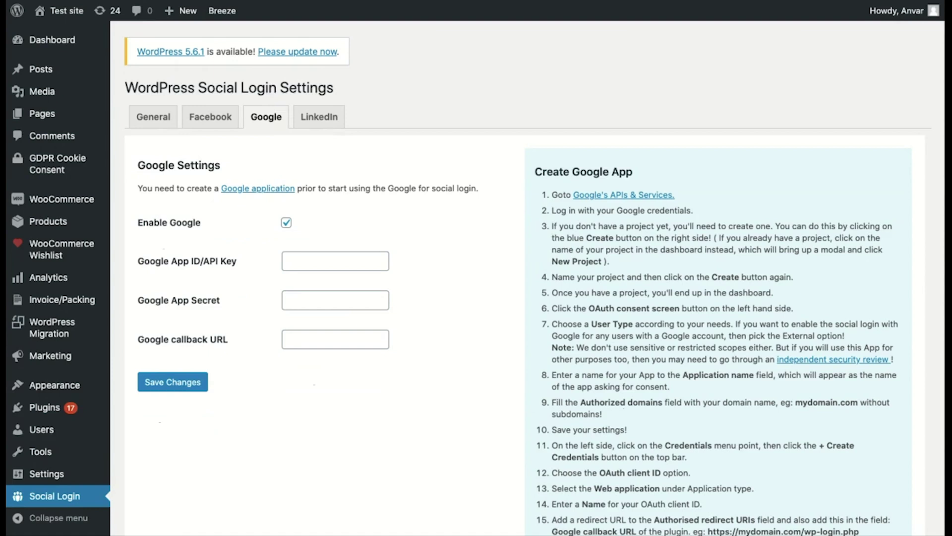
scroll(526, 297, "down", 3)
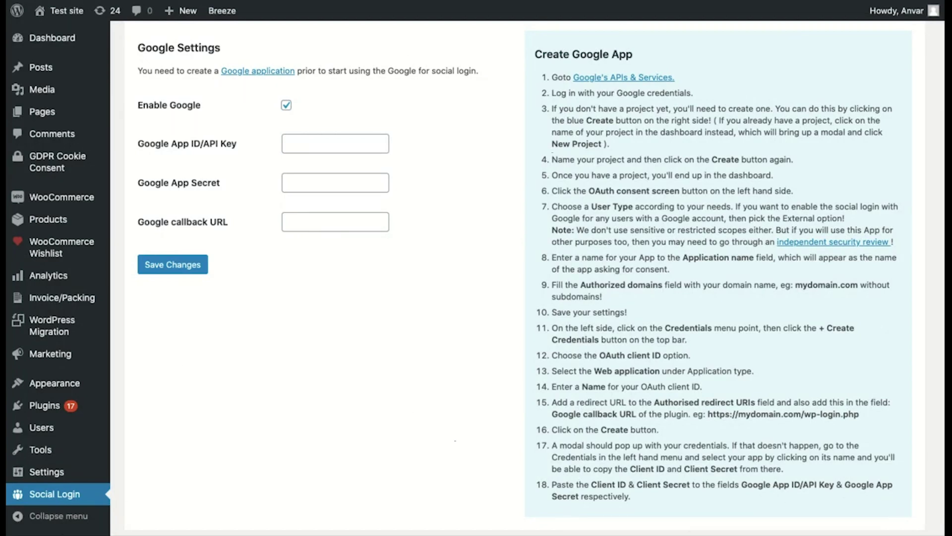
left_click(170, 275)
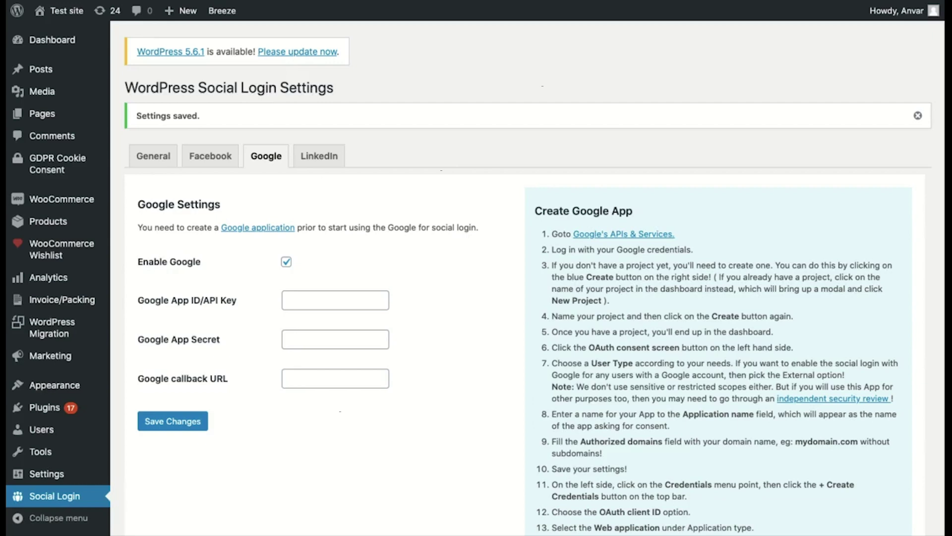
- Save the LinkedIn login settings with LinkedIn enabled and credentials still empty
left_click(319, 165)
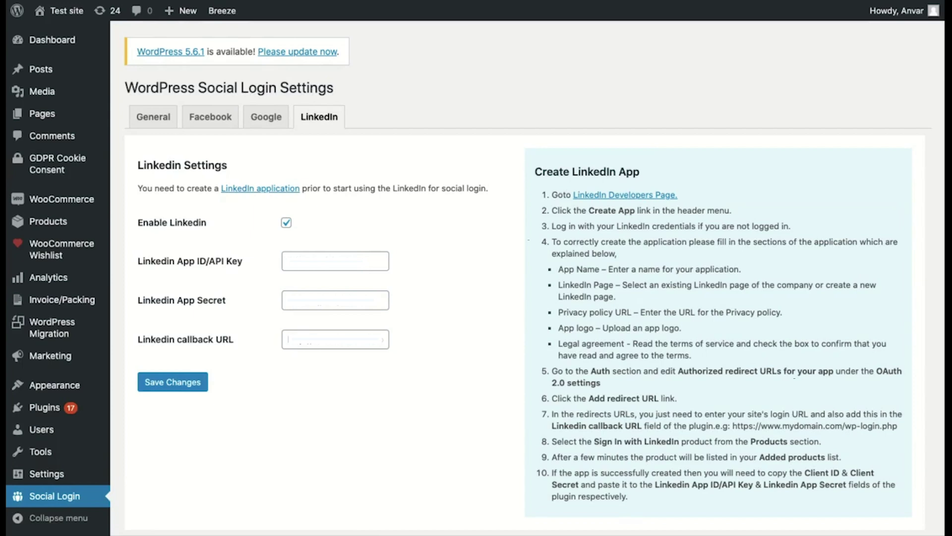
left_click(170, 386)
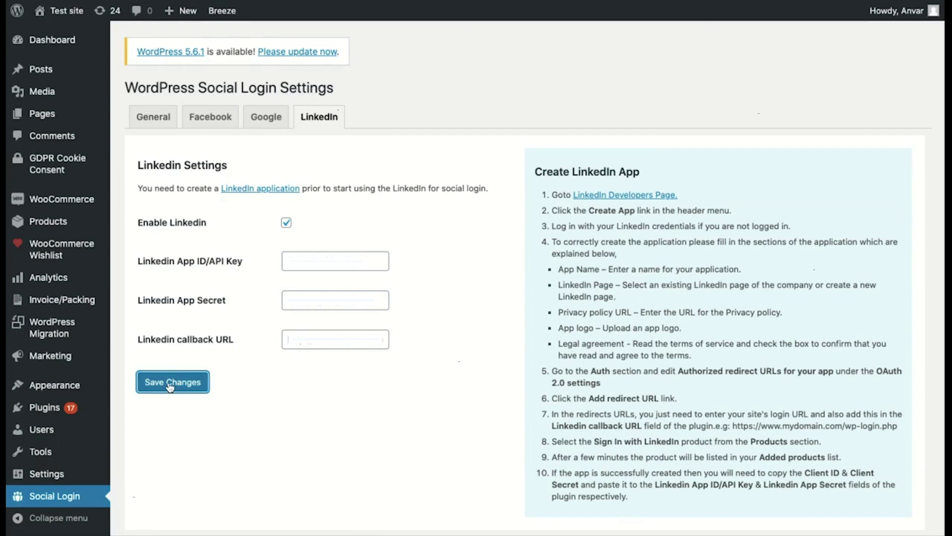